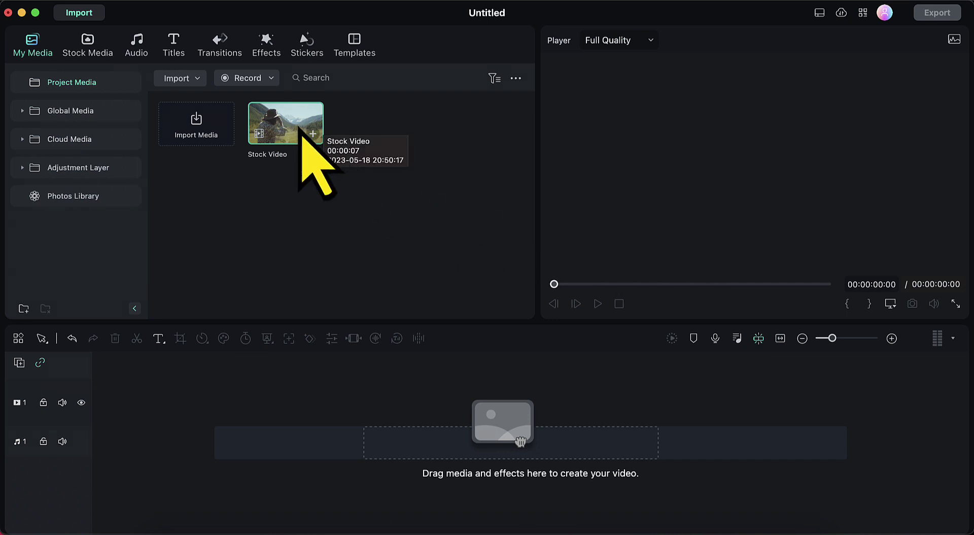
Add the 00:00:07:01 Stock Video clip to the video track and match the project to 1920x1080 30fps
{"action": "left_click_drag", "start_coordinate": [300, 129], "coordinate": [102, 431]}
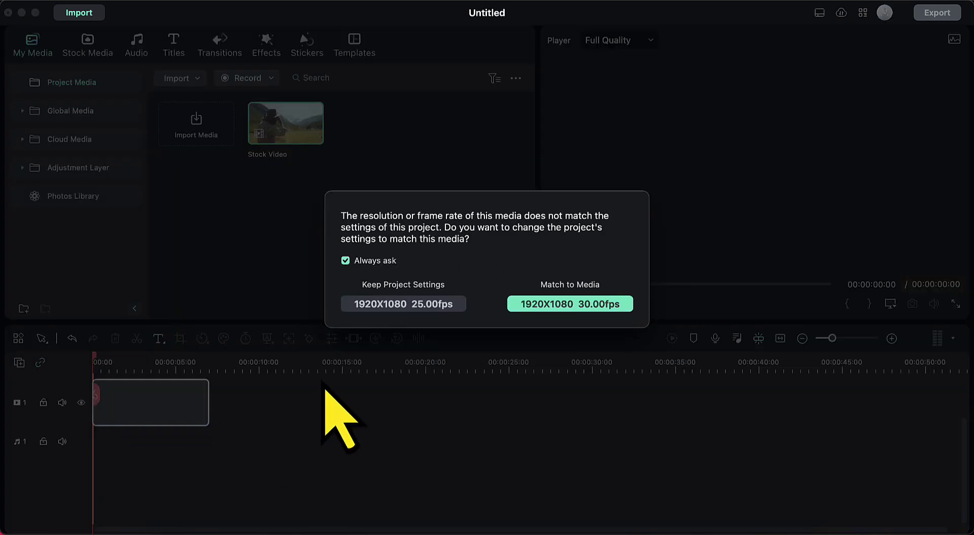
{"action": "left_click", "coordinate": [567, 310]}
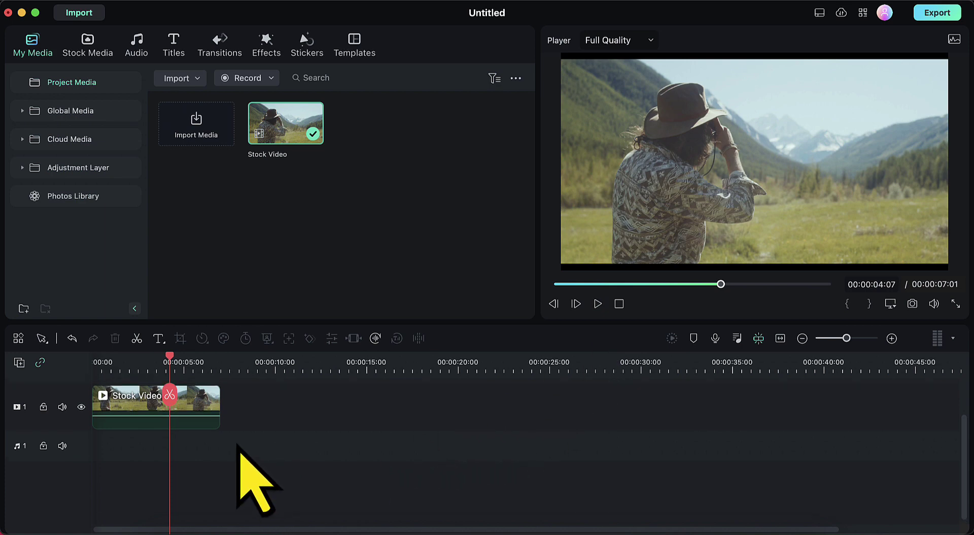
Set the Stock Video clip's Vibrance and Saturation to -100 in Color > Basic and confirm
{"action": "left_click", "coordinate": [206, 413]}
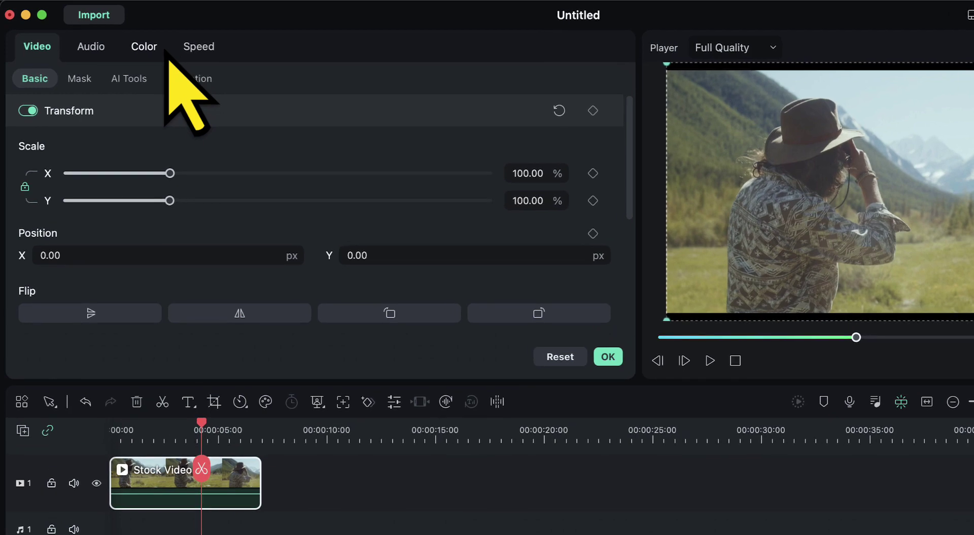
{"action": "left_click", "coordinate": [152, 46]}
{"action": "scroll", "coordinate": [261, 300], "scroll_direction": "down", "scroll_amount": 3}
{"action": "scroll", "coordinate": [259, 292], "scroll_direction": "down", "scroll_amount": 10}
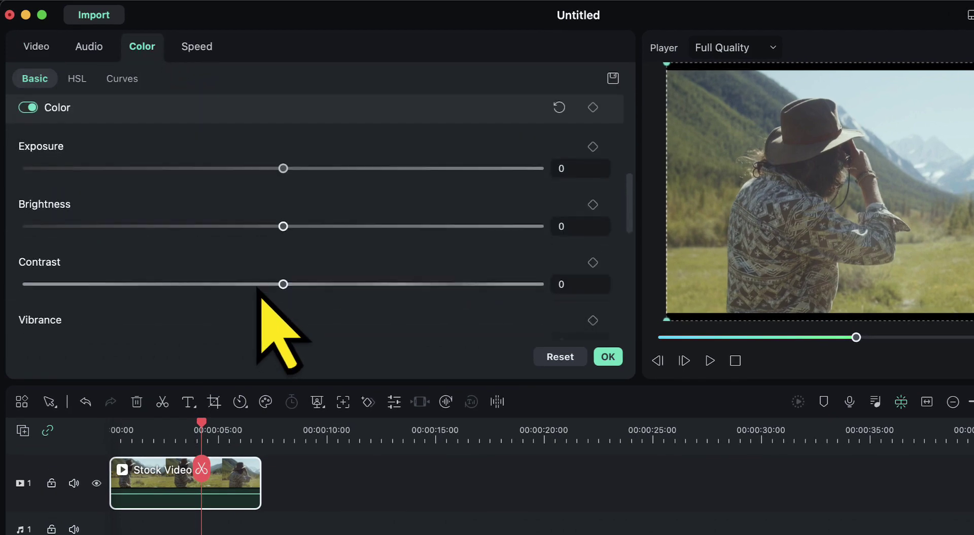
{"action": "scroll", "coordinate": [260, 292], "scroll_direction": "down", "scroll_amount": 4}
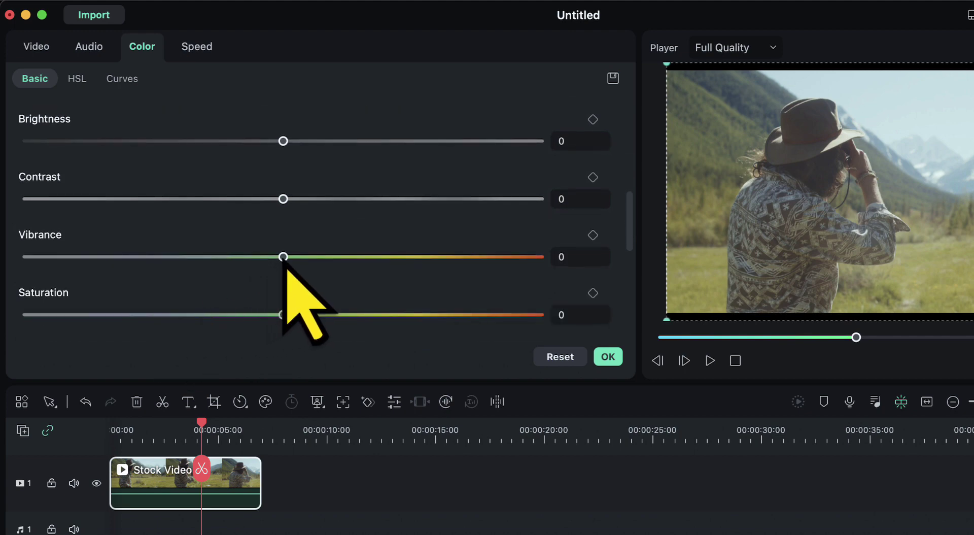
{"action": "left_click_drag", "start_coordinate": [283, 257], "coordinate": [7, 261]}
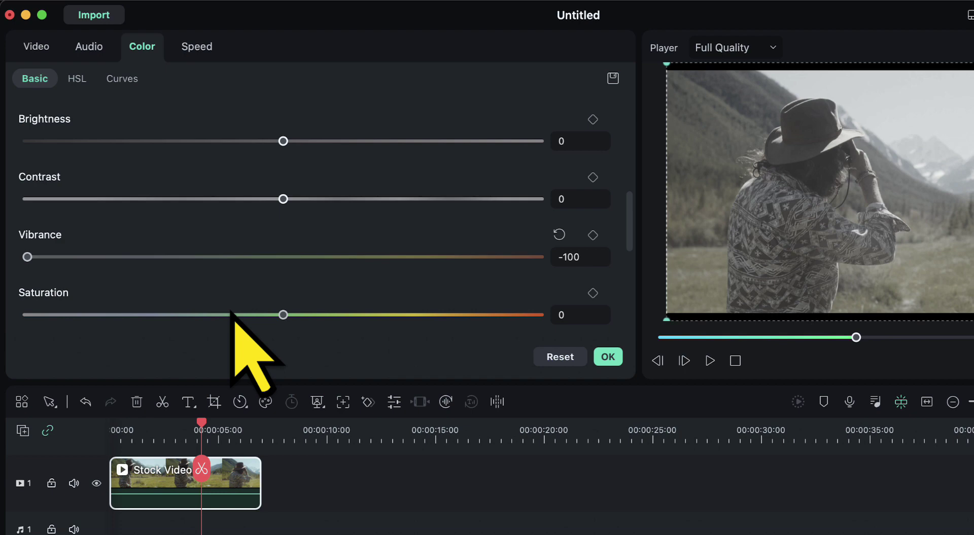
{"action": "left_click_drag", "start_coordinate": [289, 326], "coordinate": [22, 321]}
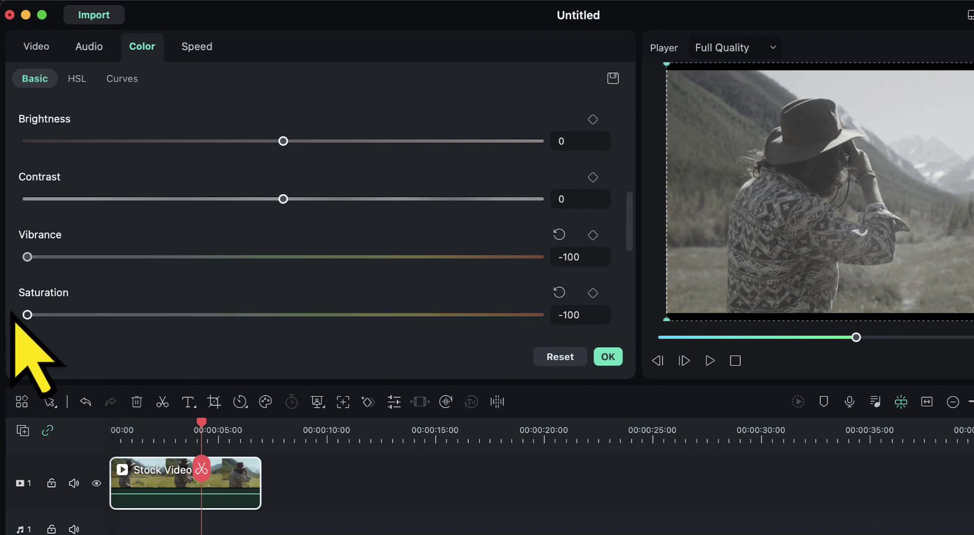
{"action": "left_click", "coordinate": [608, 356]}
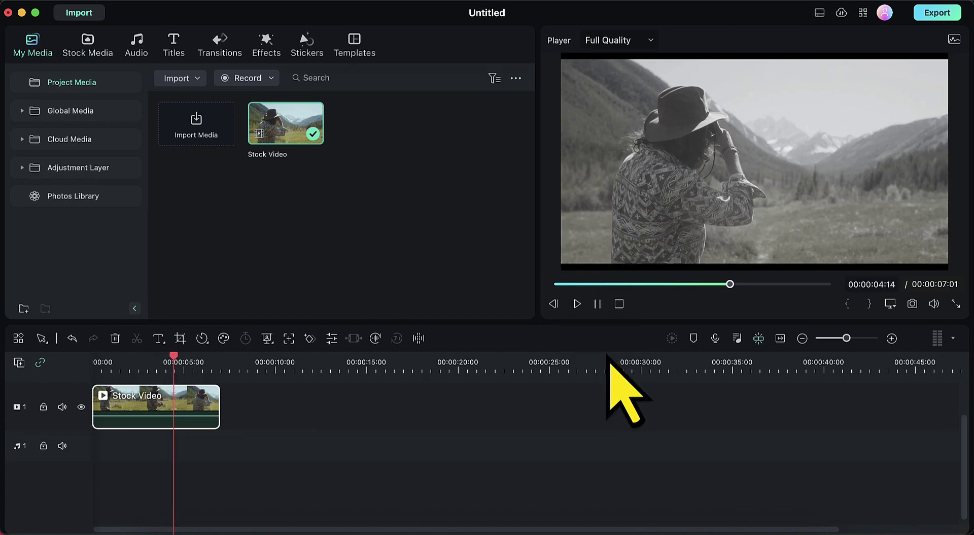
Stop preview playback and undo the black-and-white grade, restoring full colour
{"action": "left_click", "coordinate": [598, 304]}
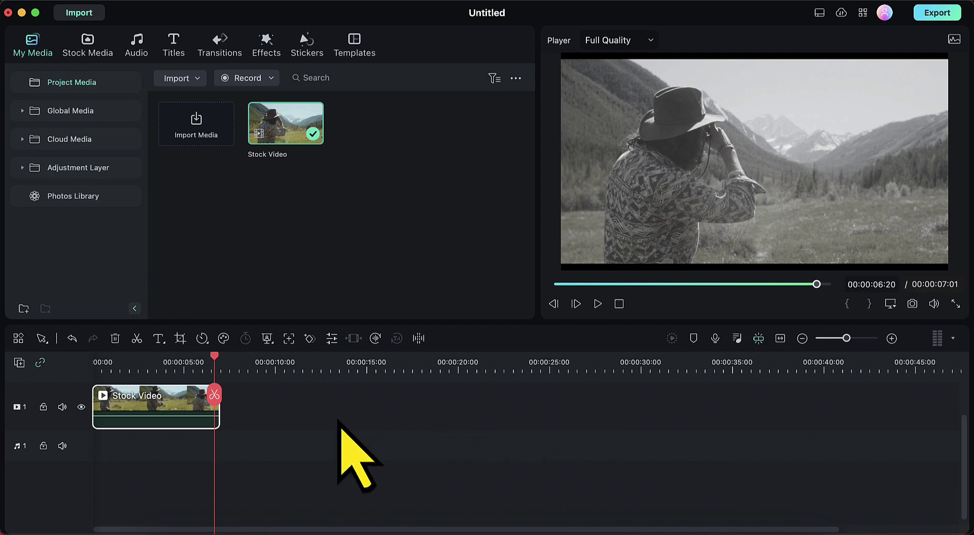
{"action": "left_click", "coordinate": [72, 338]}
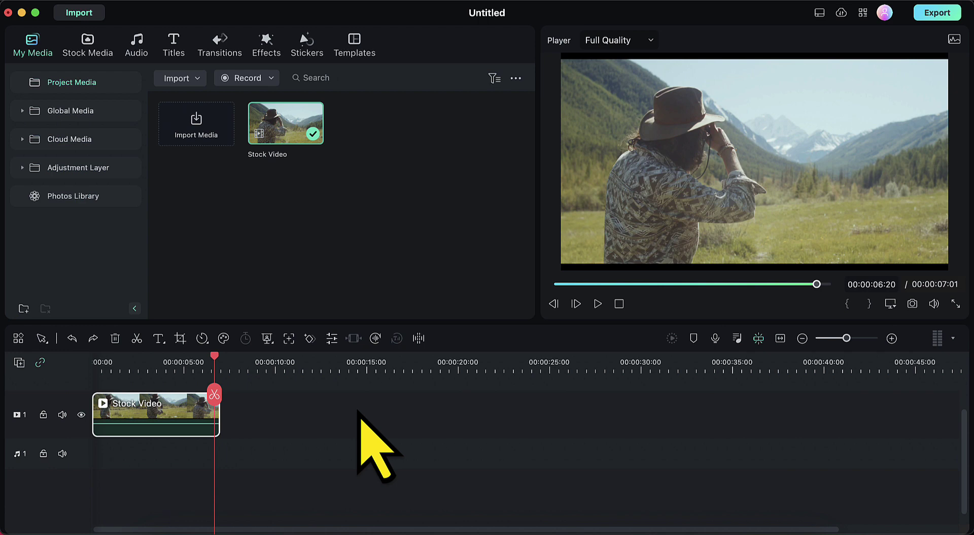
Zoom into the timeline and split the Stock Video clip at 00:00:02:00 and 00:00:05:00
{"action": "scroll", "coordinate": [359, 411], "scroll_direction": "up", "scroll_amount": 1}
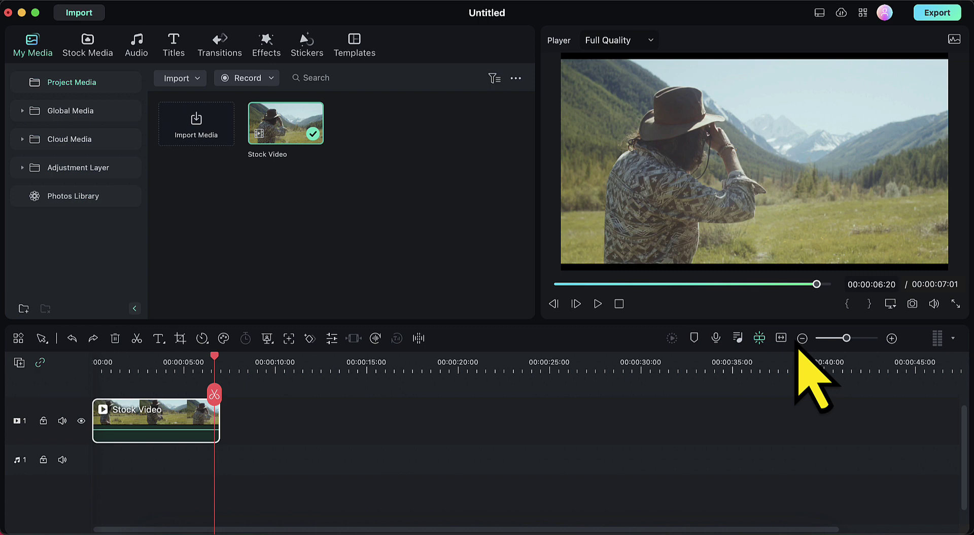
{"action": "left_click", "coordinate": [856, 338]}
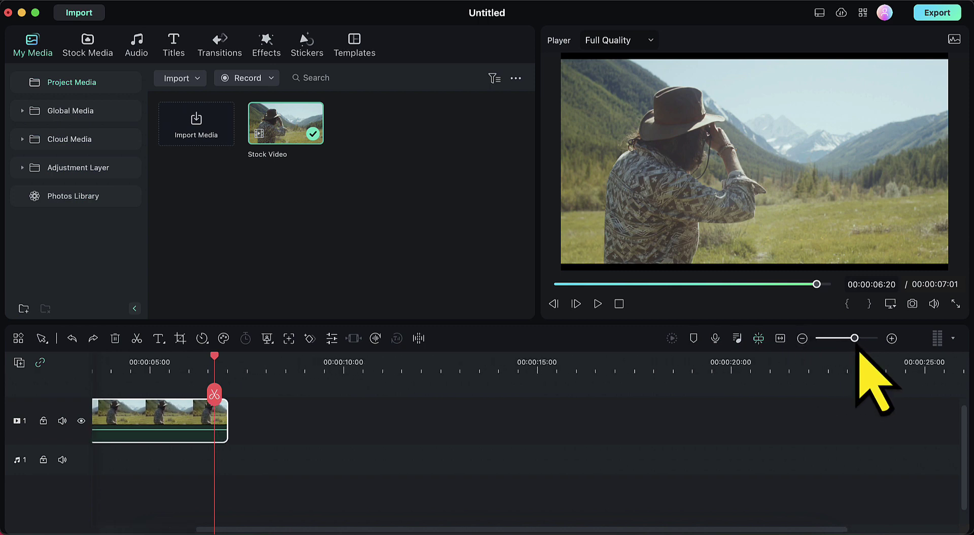
{"action": "left_click_drag", "start_coordinate": [554, 528], "coordinate": [453, 528]}
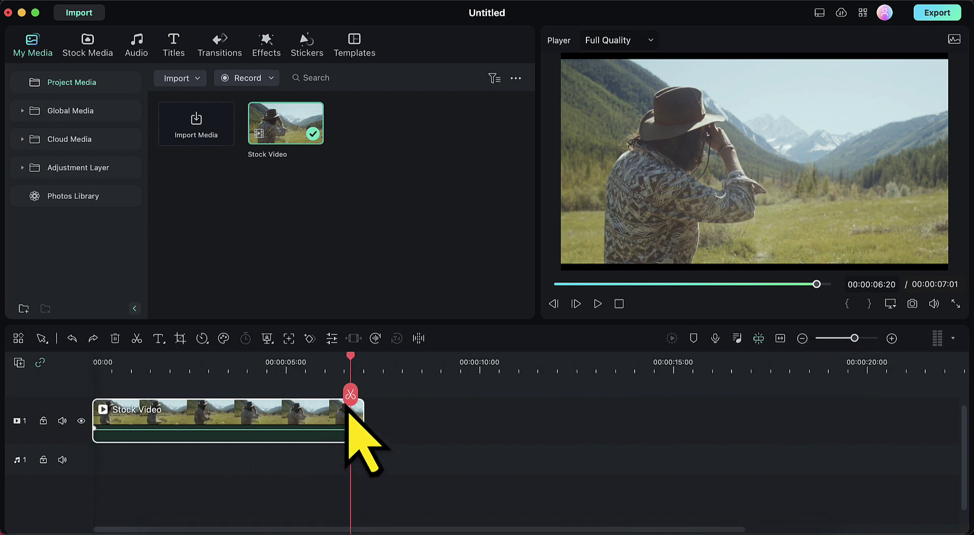
{"action": "left_click_drag", "start_coordinate": [350, 404], "coordinate": [93, 406]}
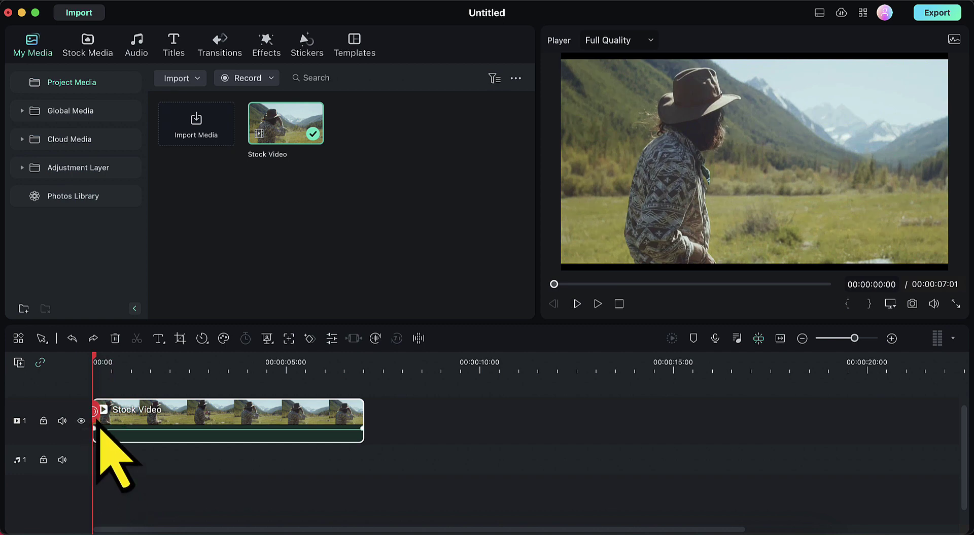
{"action": "left_click_drag", "start_coordinate": [98, 426], "coordinate": [158, 438]}
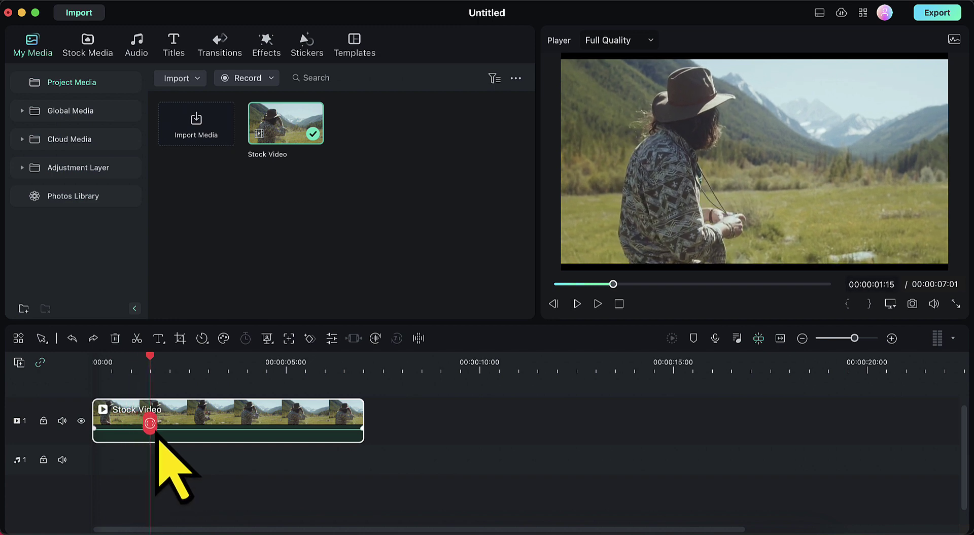
{"action": "left_click_drag", "start_coordinate": [157, 439], "coordinate": [176, 440]}
{"action": "key", "text": "super+b"}
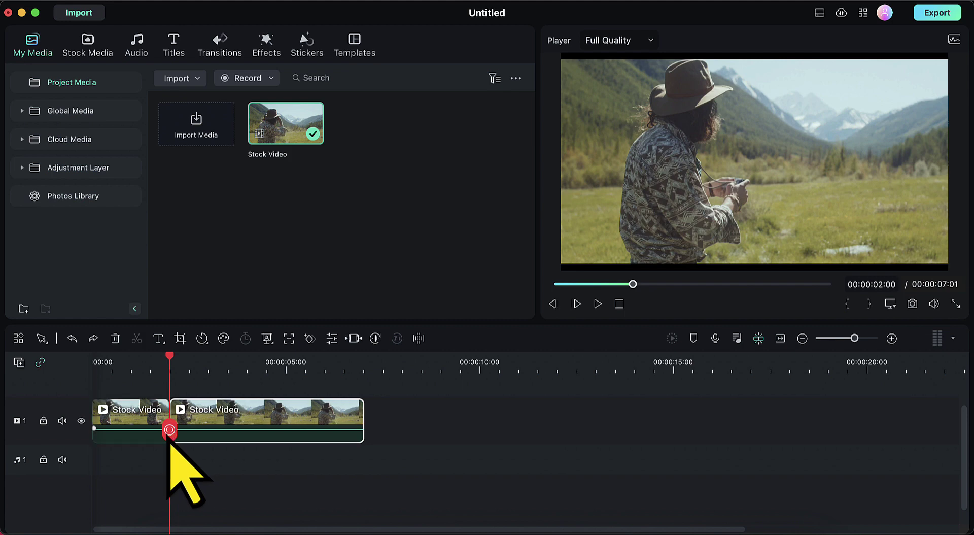
{"action": "left_click_drag", "start_coordinate": [172, 440], "coordinate": [284, 461]}
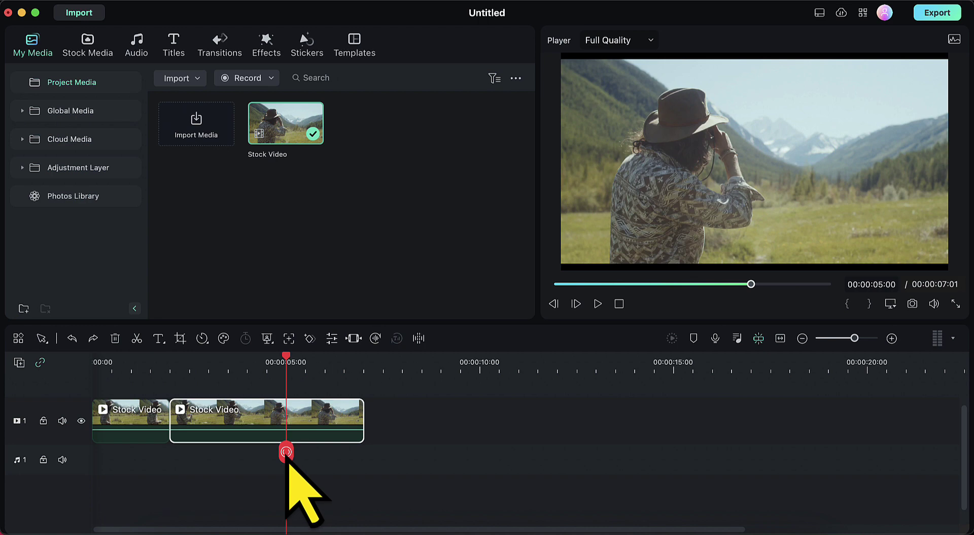
{"action": "left_click", "coordinate": [286, 452]}
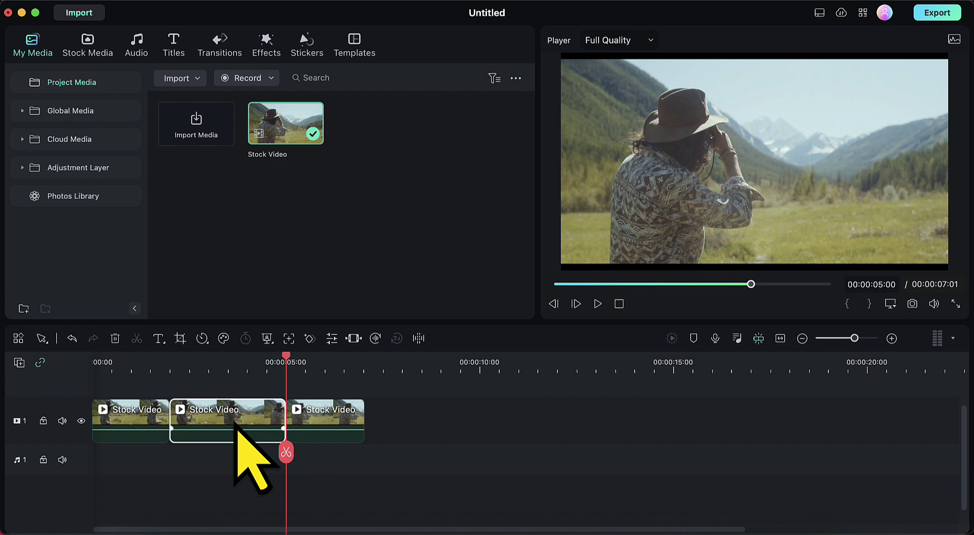
Set the middle piece's Vibrance and Saturation to -100, confirm, and scrub to check it
{"action": "double_click", "coordinate": [235, 423]}
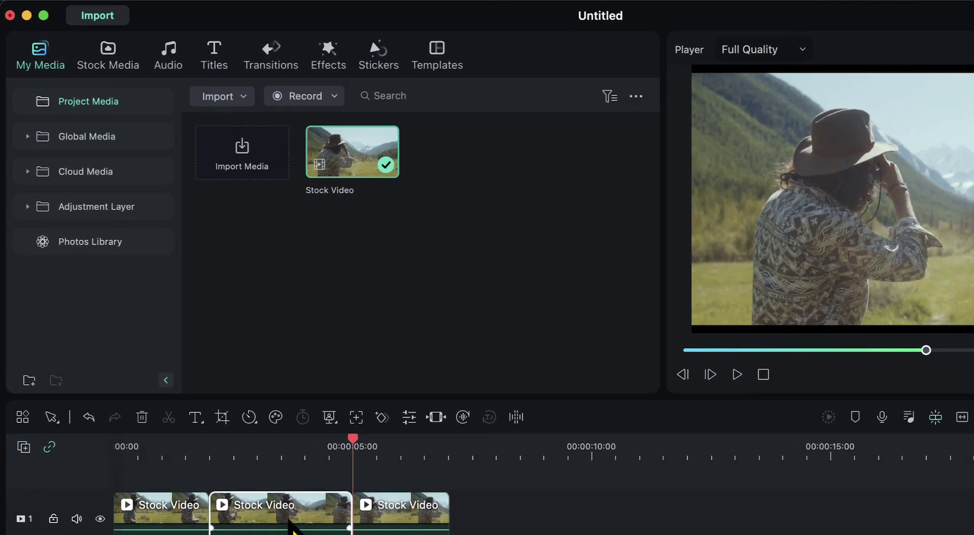
{"action": "double_click", "coordinate": [290, 523]}
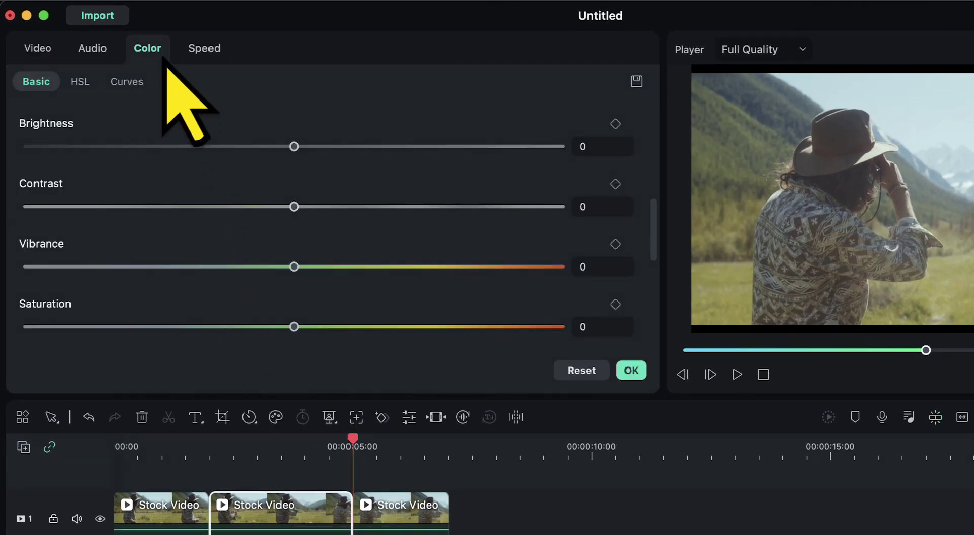
{"action": "left_click_drag", "start_coordinate": [296, 269], "coordinate": [5, 270]}
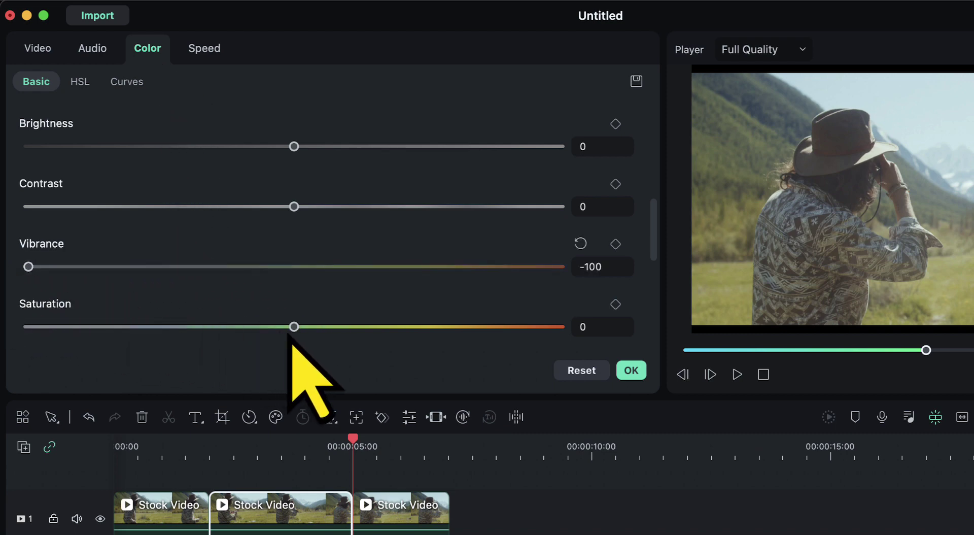
{"action": "left_click_drag", "start_coordinate": [294, 327], "coordinate": [31, 327]}
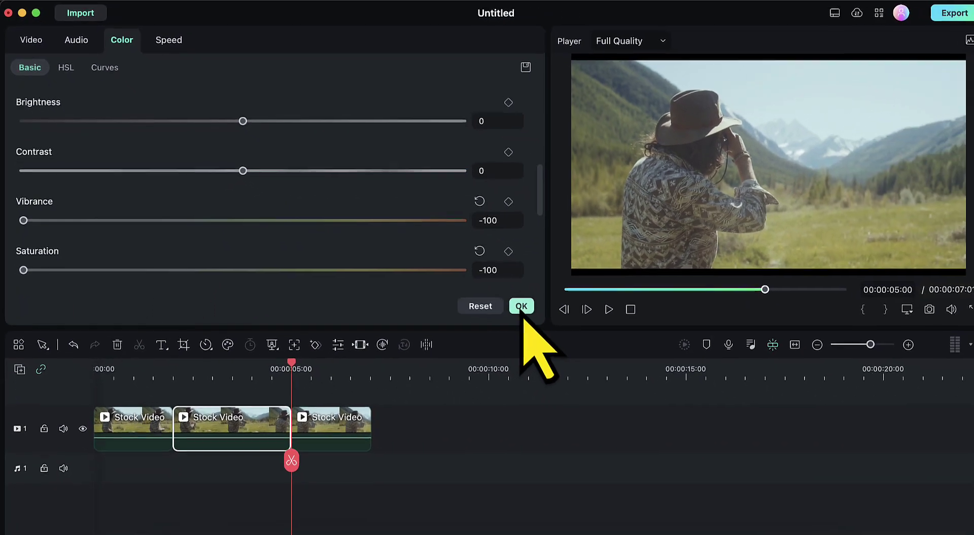
{"action": "left_click", "coordinate": [610, 357]}
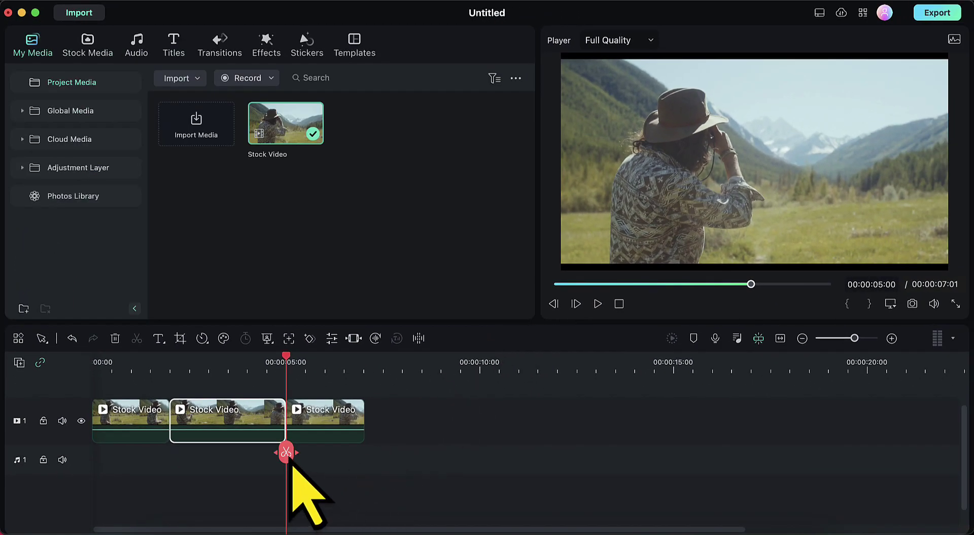
{"action": "left_click_drag", "start_coordinate": [293, 462], "coordinate": [328, 469]}
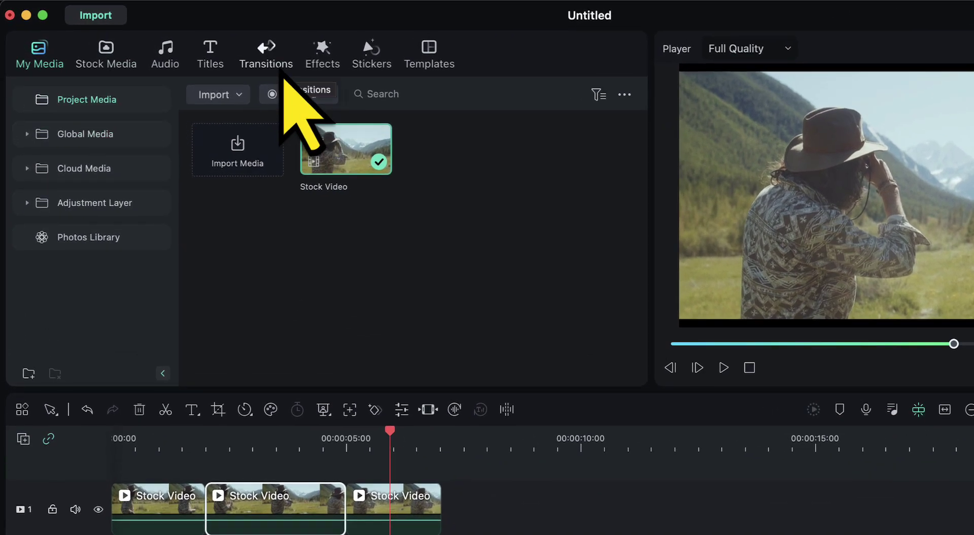
From Transitions, place Warp Zoom 3 on the first cut and Flash on the second cut
{"action": "left_click", "coordinate": [230, 44]}
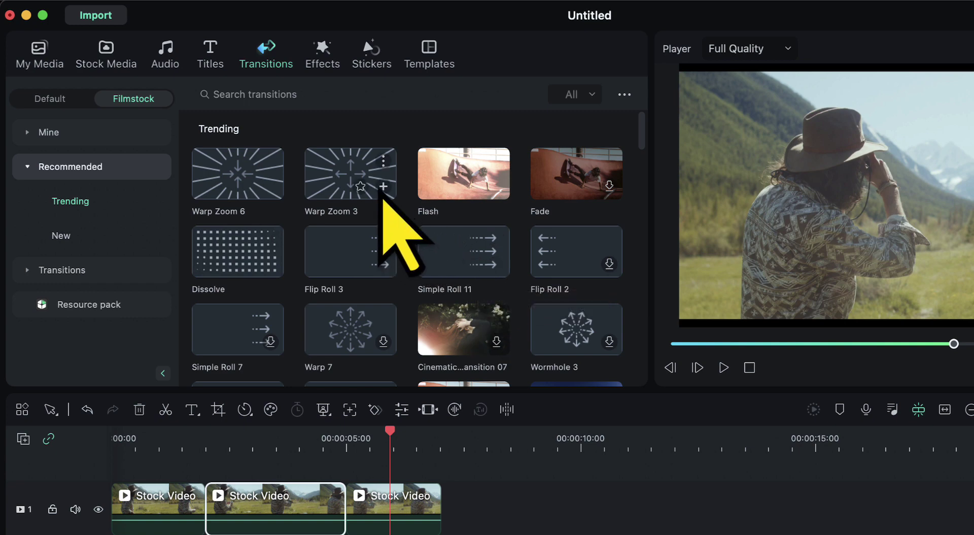
{"action": "left_click", "coordinate": [369, 172]}
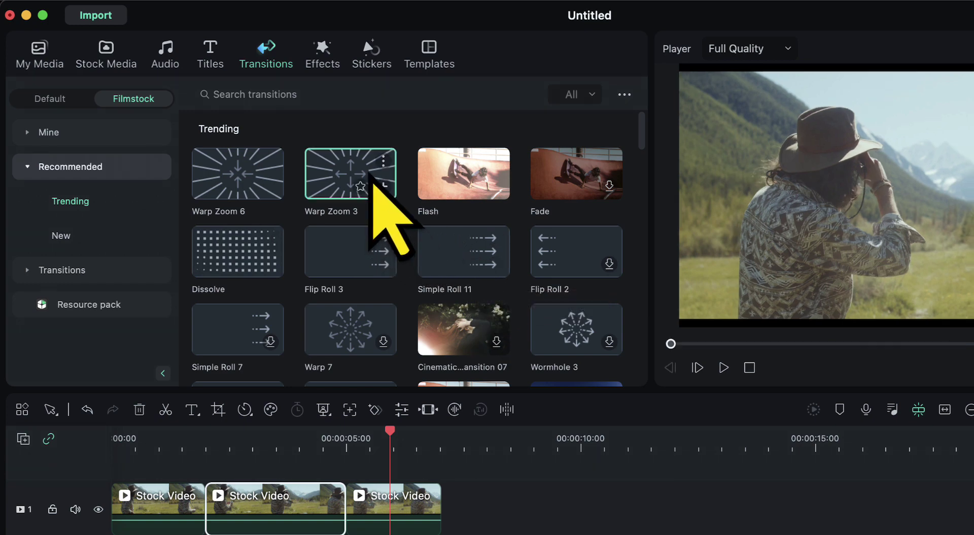
{"action": "left_click_drag", "start_coordinate": [370, 173], "coordinate": [193, 499]}
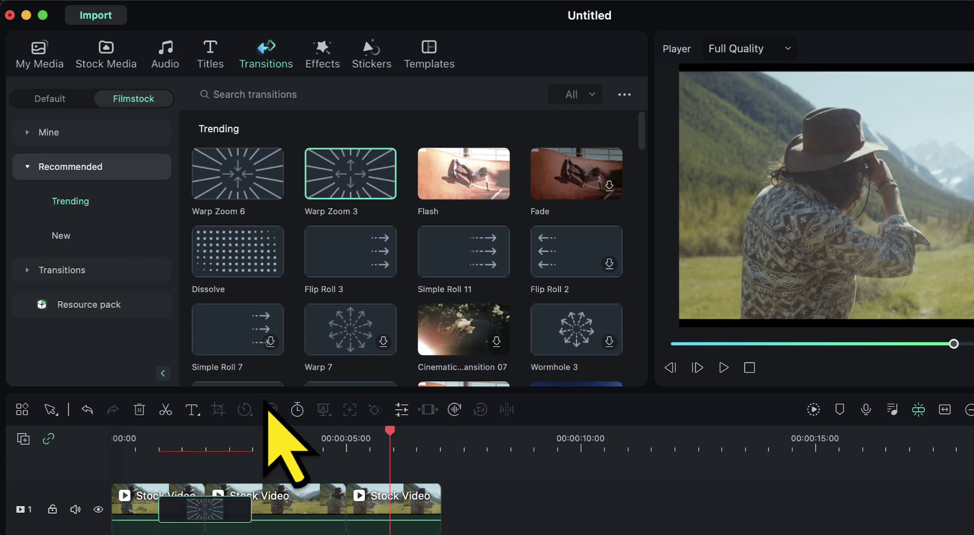
{"action": "left_click", "coordinate": [450, 192]}
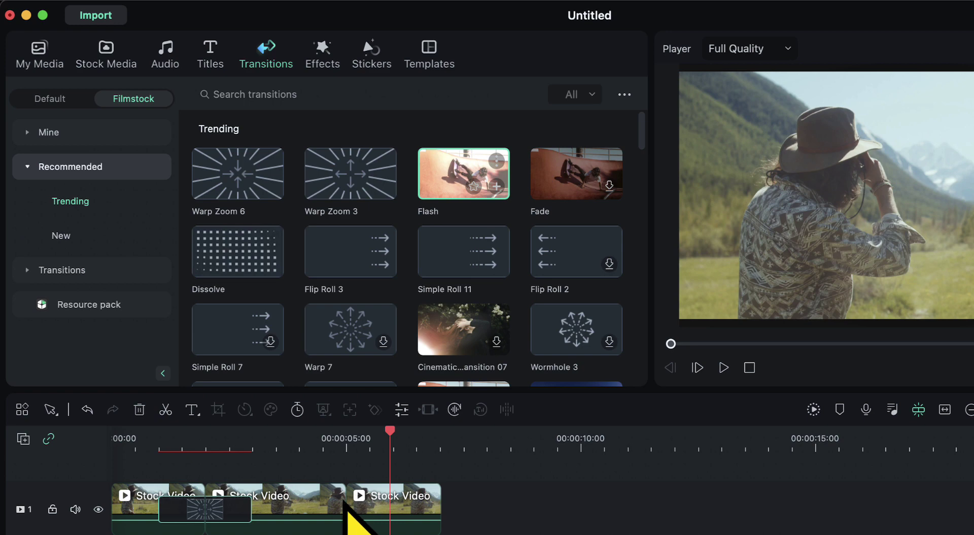
{"action": "left_click_drag", "start_coordinate": [450, 194], "coordinate": [334, 507]}
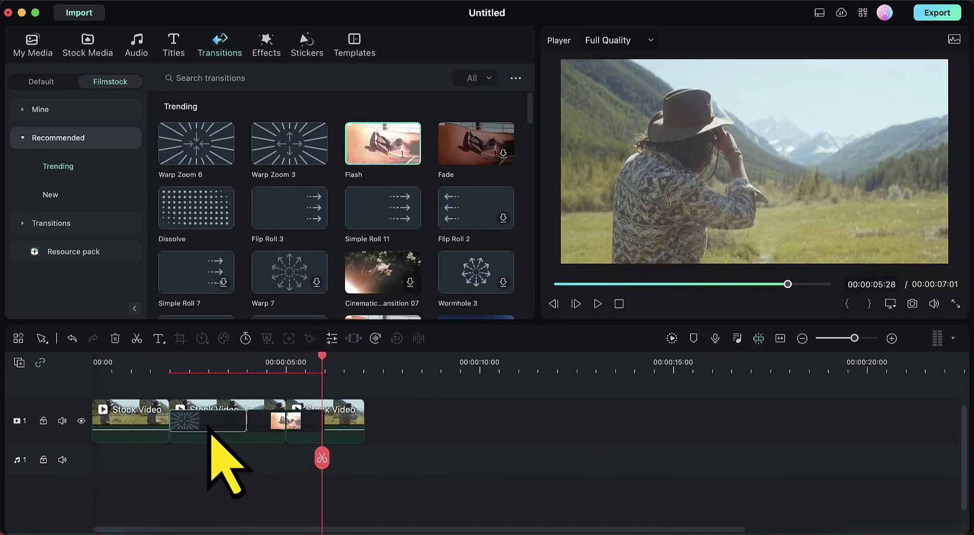
Drag the Warp Zoom 3 and Flash transition blocks to sit evenly across their cuts
{"action": "left_click_drag", "start_coordinate": [209, 426], "coordinate": [185, 425]}
{"action": "mouse_move", "coordinate": [288, 423]}
{"action": "left_mouse_down"}
{"action": "mouse_move", "coordinate": [326, 425]}
{"action": "mouse_move", "coordinate": [284, 406]}
{"action": "mouse_move", "coordinate": [311, 430]}
{"action": "mouse_move", "coordinate": [323, 425]}
{"action": "mouse_move", "coordinate": [311, 416]}
{"action": "mouse_move", "coordinate": [299, 424]}
{"action": "left_mouse_up"}
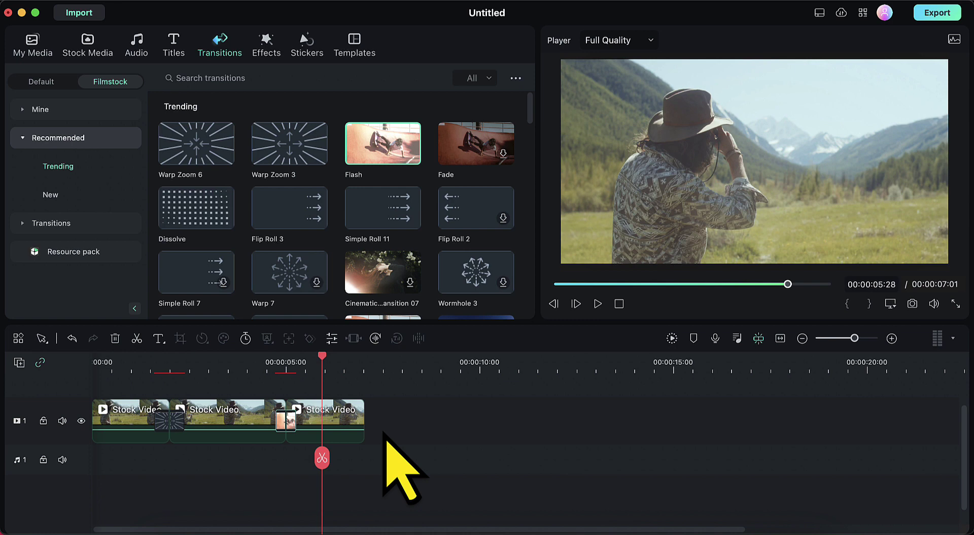
Return the playhead to 00:00 and play back the edited sequence
{"action": "left_click_drag", "start_coordinate": [322, 458], "coordinate": [94, 451]}
{"action": "left_click", "coordinate": [598, 303]}
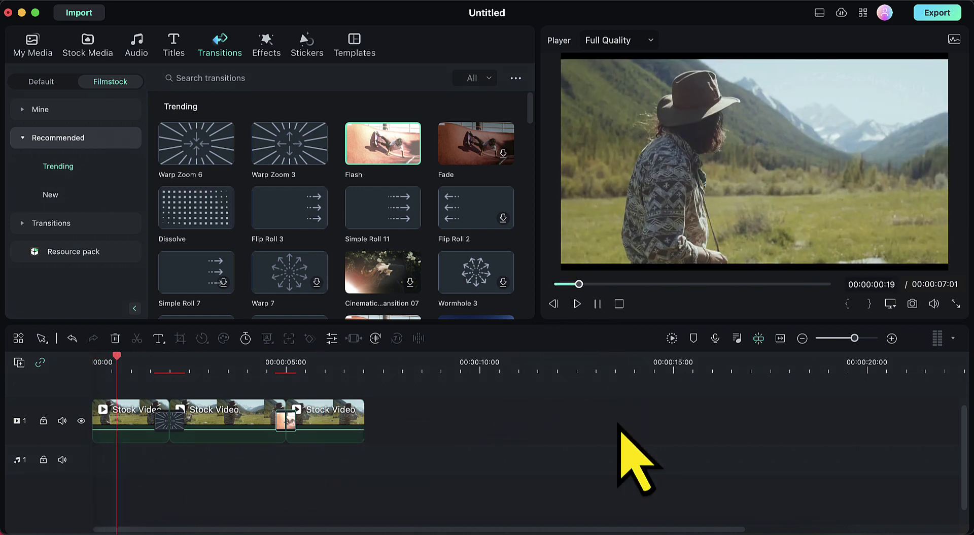